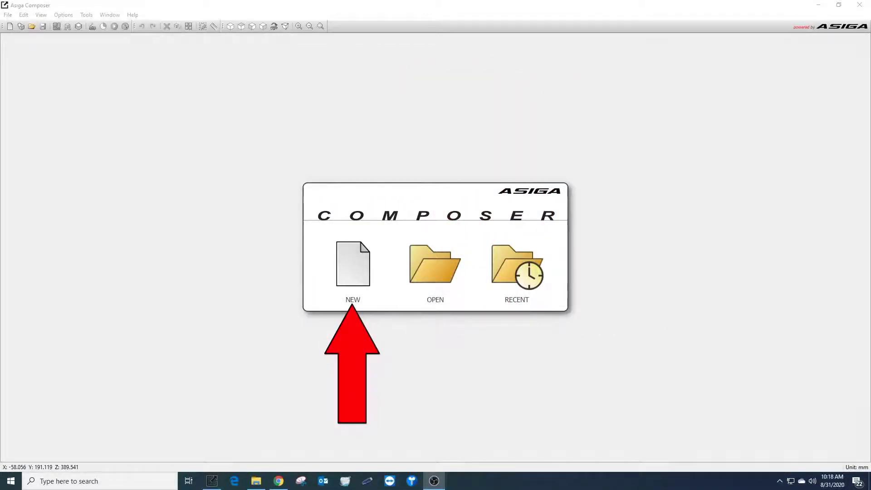
Step: Create a new ASIGA-PRO4K build with DENTCA Denture Teeth resin and 0.050 mm slice thickness
left_click(352, 271)
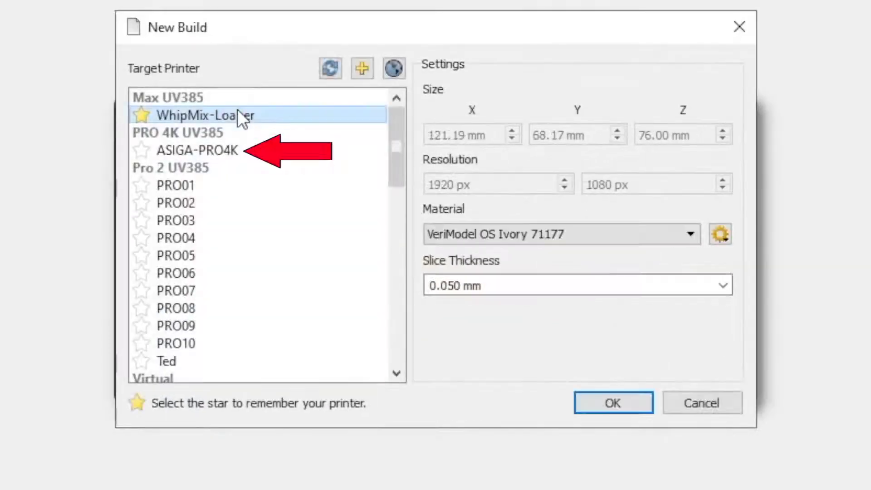
left_click(214, 148)
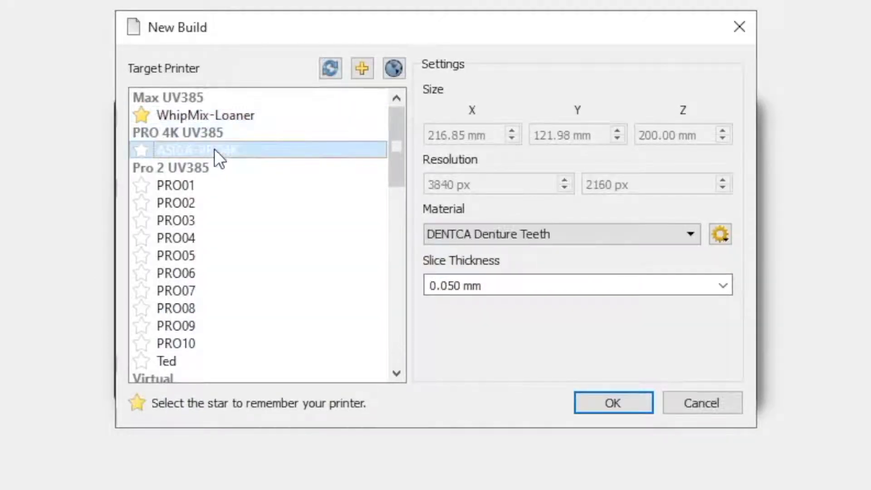
left_click(579, 234)
left_click(588, 386)
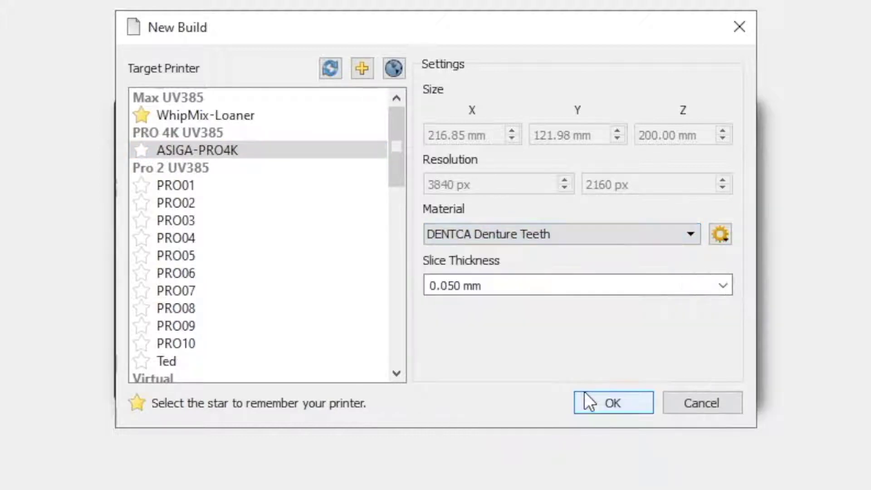
left_click(720, 285)
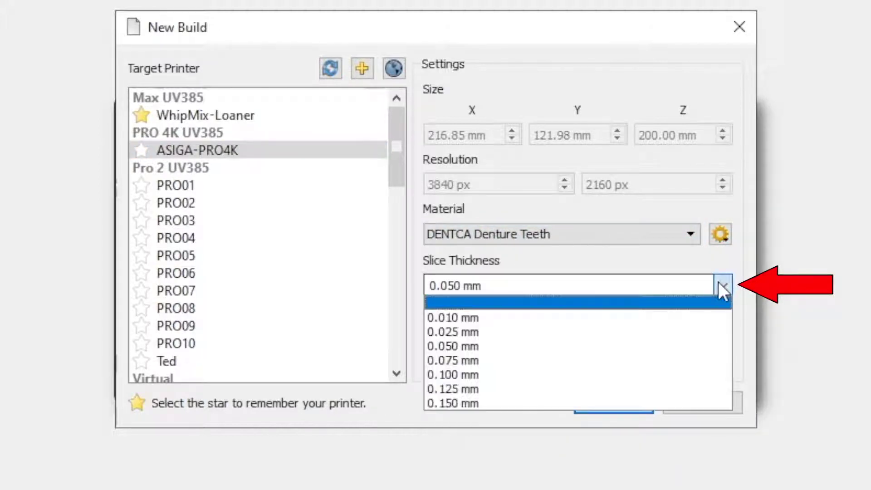
left_click(437, 347)
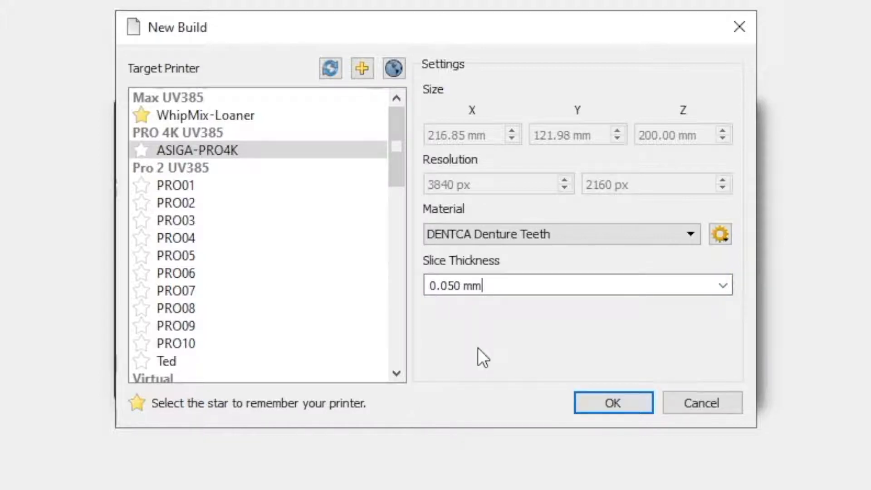
key("alt+Down")
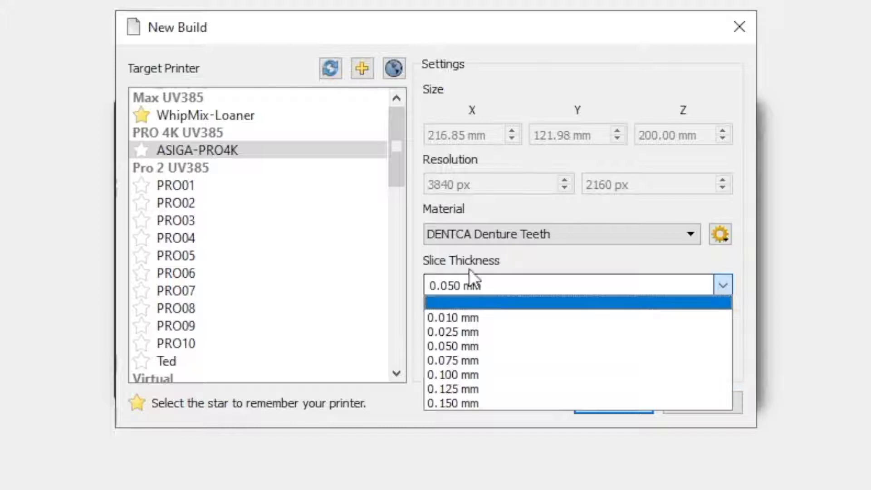
left_click(478, 347)
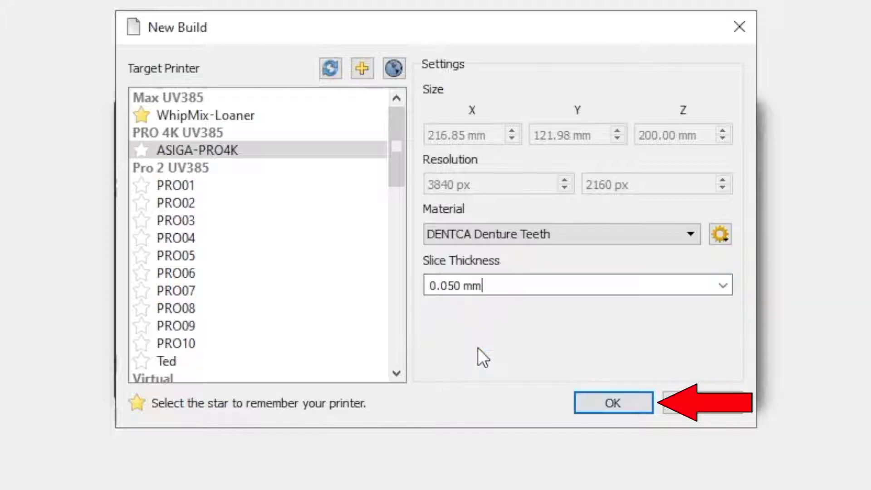
left_click(611, 402)
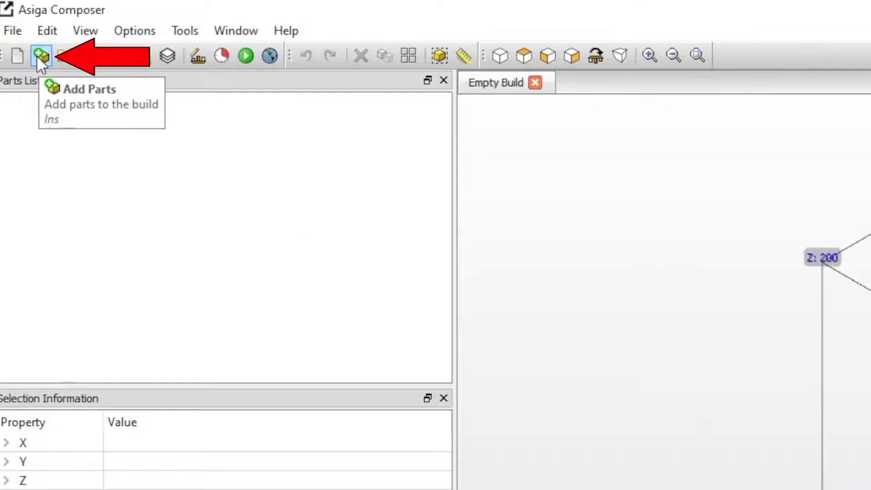
Step: Add characterized-6-meshedit.stl and characterized-teeth-14-meshedit.stl from the STLs folder to the plate
left_click(41, 56)
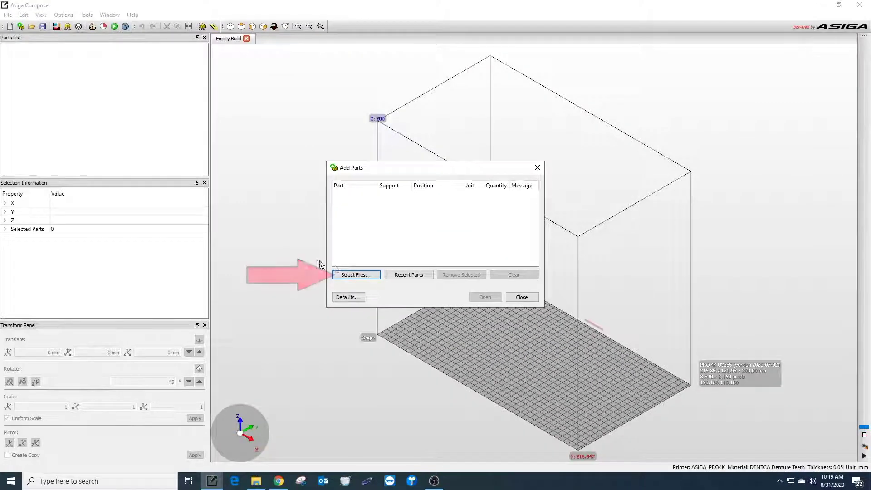
left_click(346, 275)
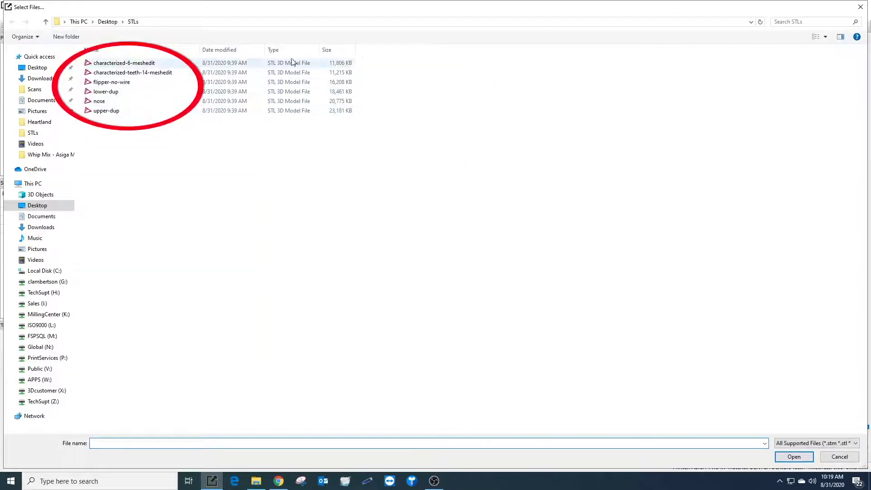
mouse_move(375, 61)
left_mouse_down()
mouse_move(345, 67)
mouse_move(347, 74)
left_mouse_up()
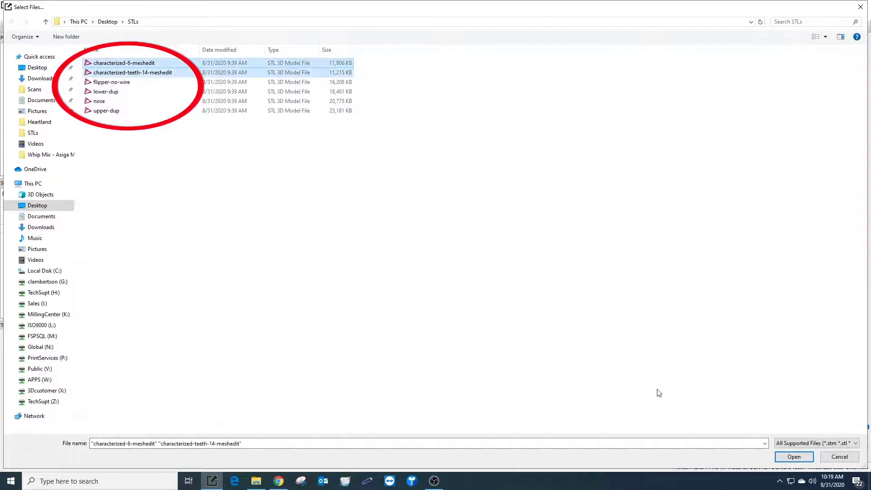
left_click(786, 459)
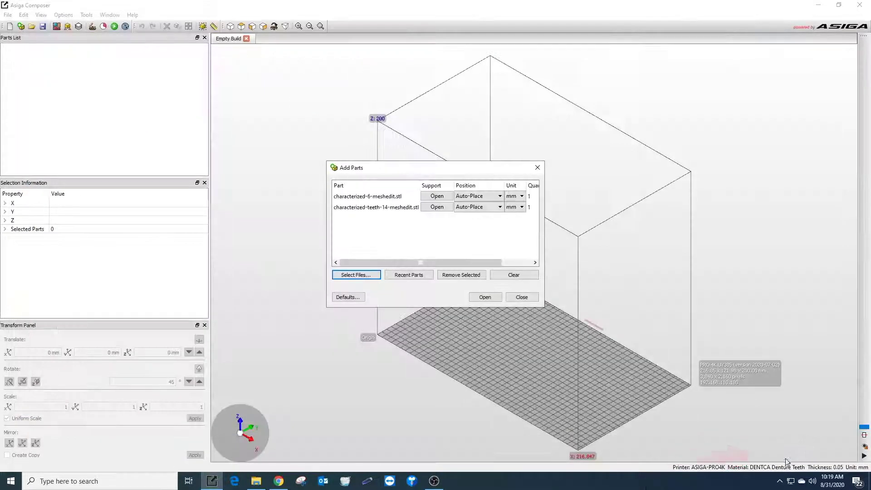
left_click(485, 297)
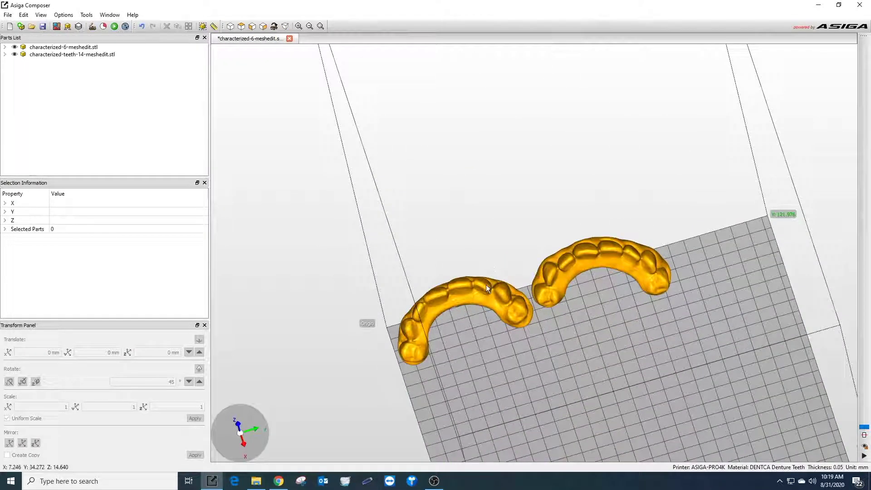
Step: From the front view, tilt the characterized-6-meshedit denture about 28° around the Y axis
mouse_move(485, 284)
left_mouse_down()
mouse_move(659, 291)
mouse_move(663, 344)
mouse_move(698, 247)
mouse_move(582, 225)
mouse_move(529, 254)
mouse_move(628, 235)
left_mouse_up()
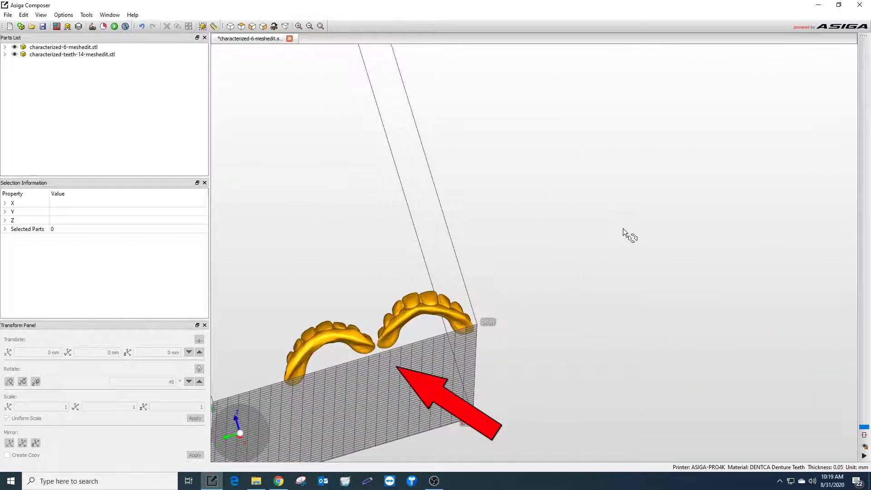
left_click_drag(623, 228, 562, 249)
left_click(252, 26)
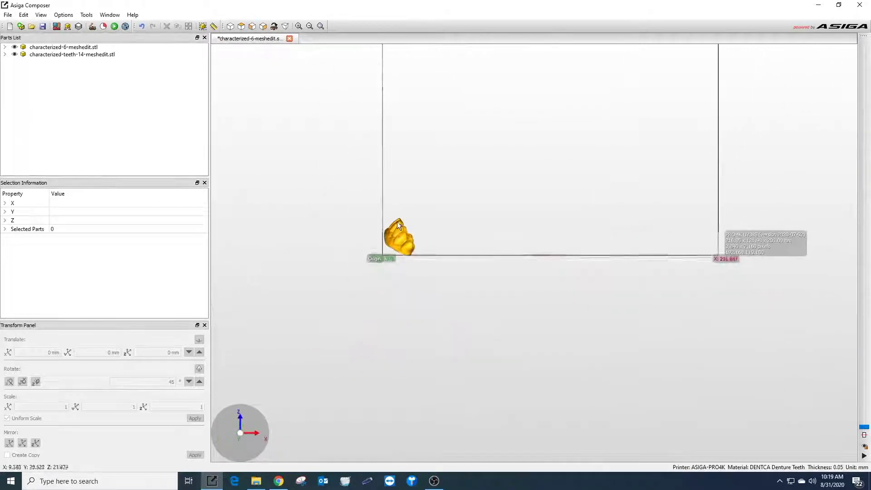
scroll(397, 224, "up", 3)
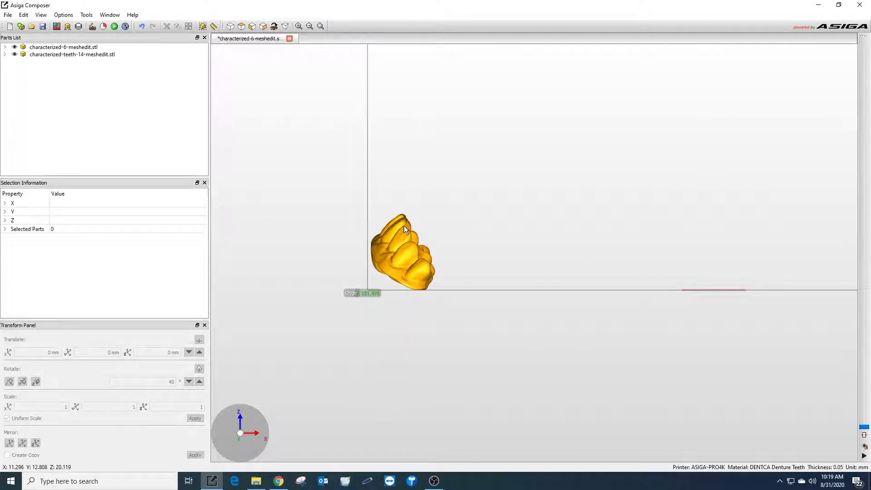
left_click(379, 249)
left_click_drag(379, 250, 450, 266)
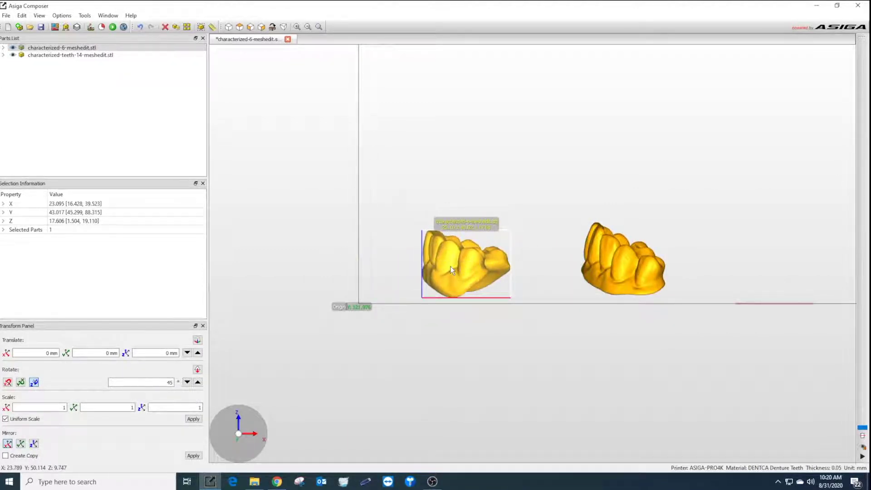
Step: Clone the characterized-6-meshedit denture and the teeth-14 model, giving five dentures in total
right_click(450, 266)
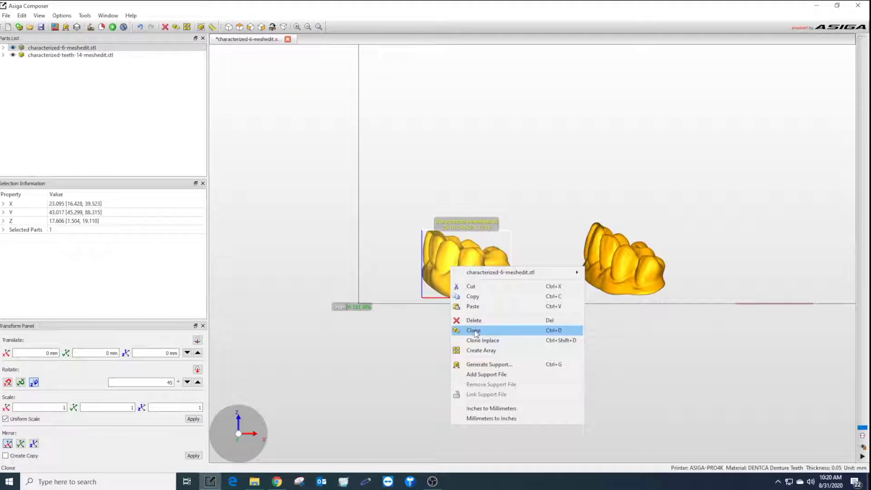
left_click(300, 177)
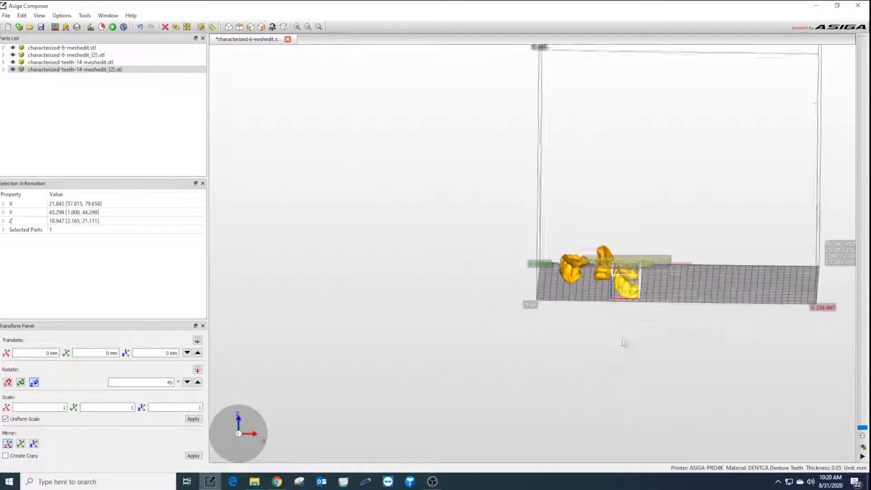
right_click(583, 247)
left_click(635, 353)
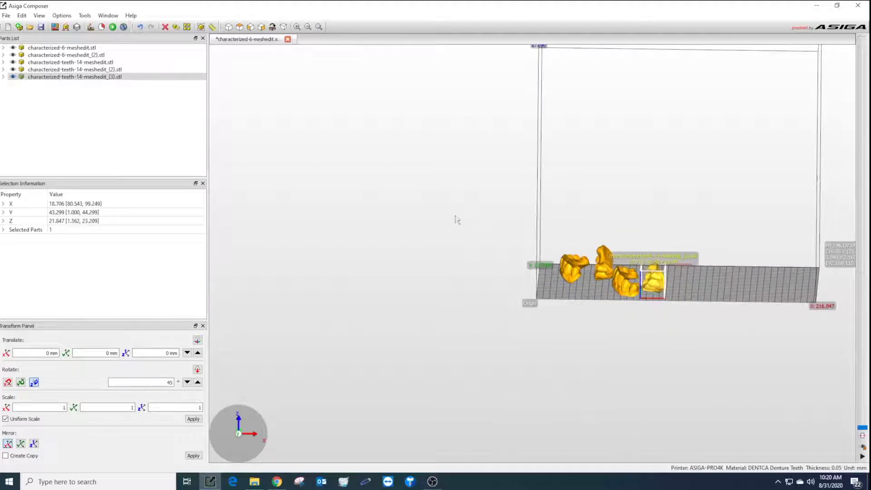
left_click_drag(457, 218, 470, 330)
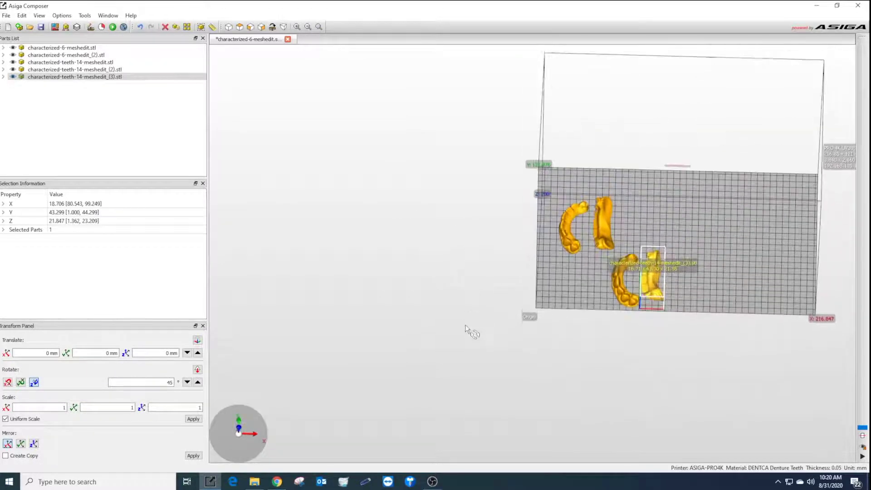
Step: From the top view, drag each teeth arch, including the _(2) and _(3) copies, into one non-overlapping row
left_click(239, 27)
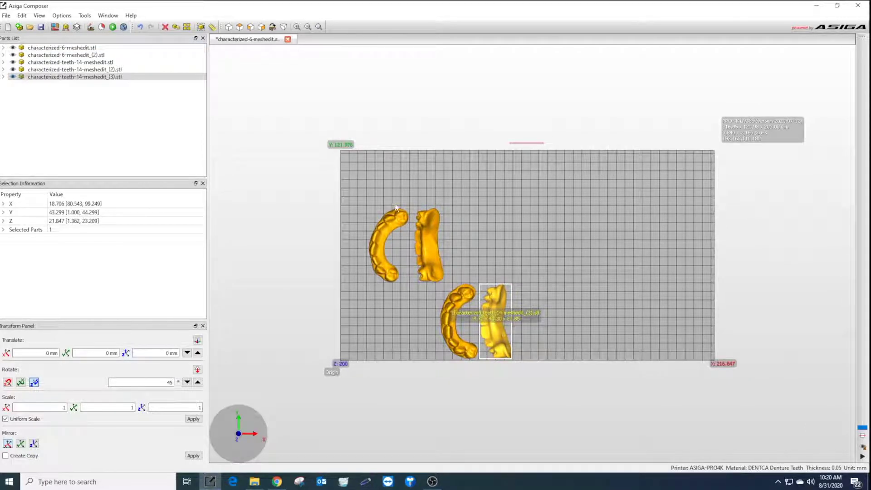
left_click_drag(381, 251, 459, 301)
left_click(428, 247)
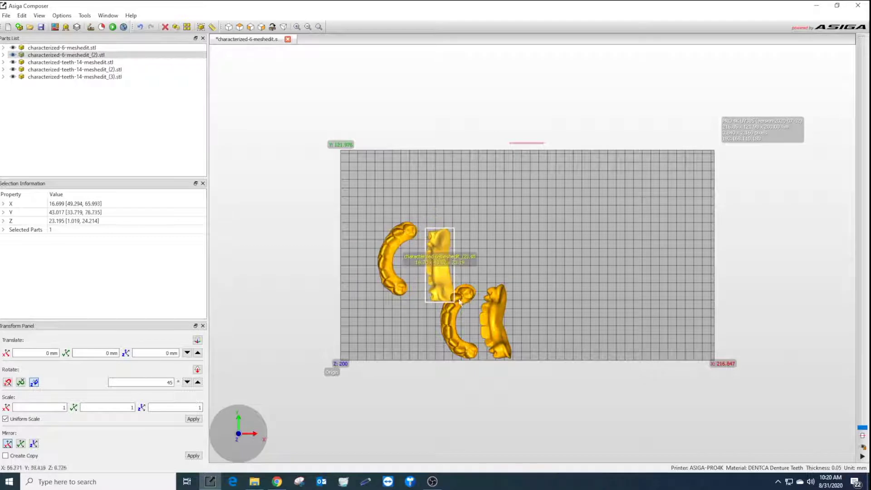
left_click(450, 327)
middle_click_drag(454, 327, 476, 295)
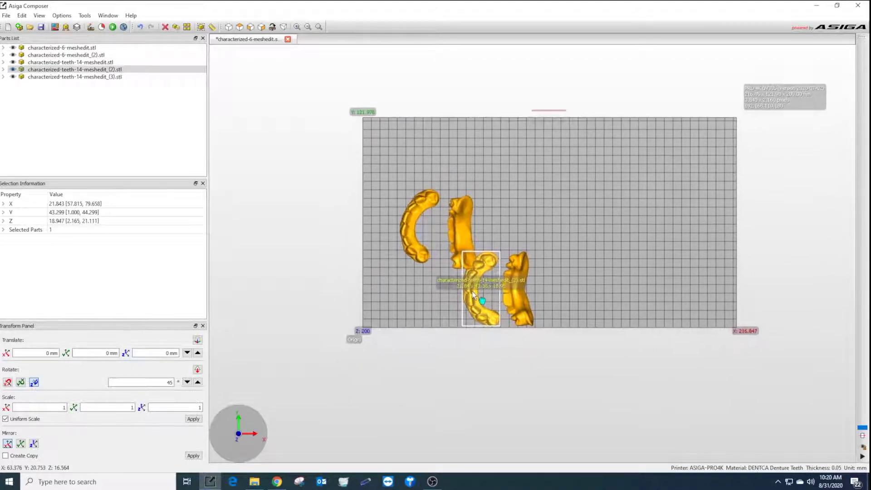
left_click_drag(481, 300, 510, 236)
left_click(522, 292)
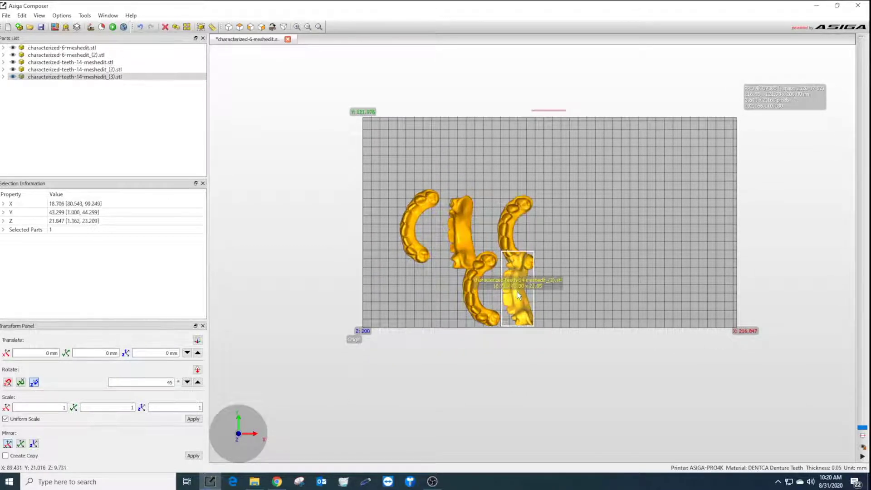
middle_click_drag(524, 292, 558, 287)
left_click_drag(558, 288, 603, 229)
left_click(505, 280)
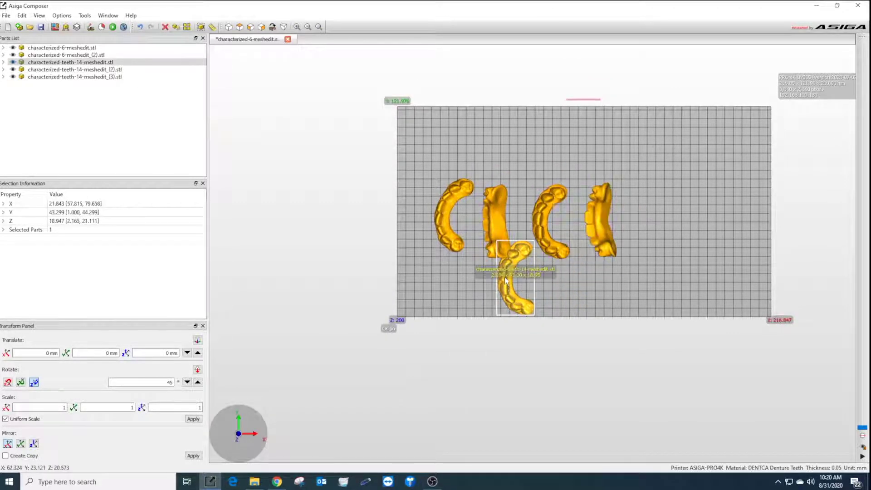
left_click_drag(506, 286, 643, 223)
Step: Delete characterized-teeth-14-meshedit.stl, then select the four remaining parts in the Parts List
right_click(643, 221)
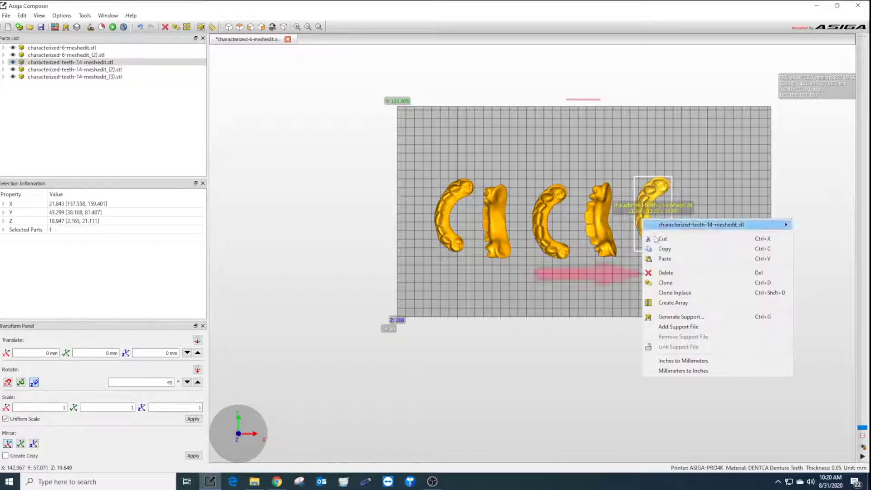
left_click(666, 272)
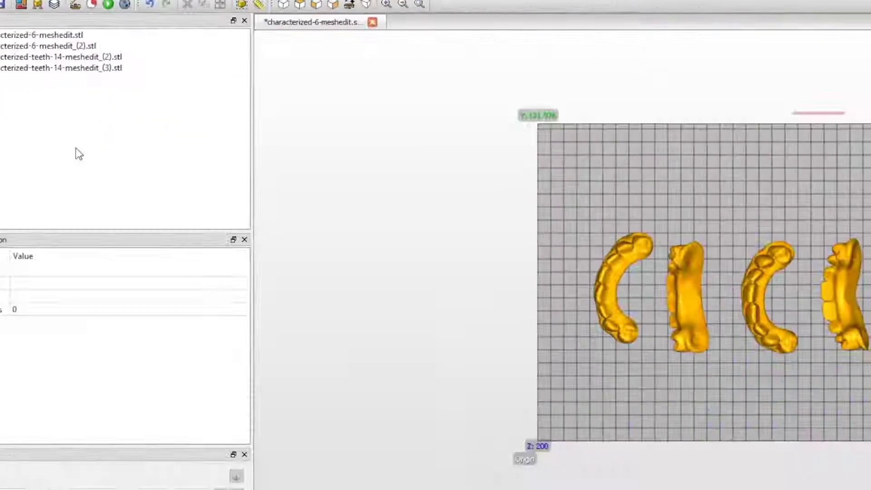
left_click(199, 191)
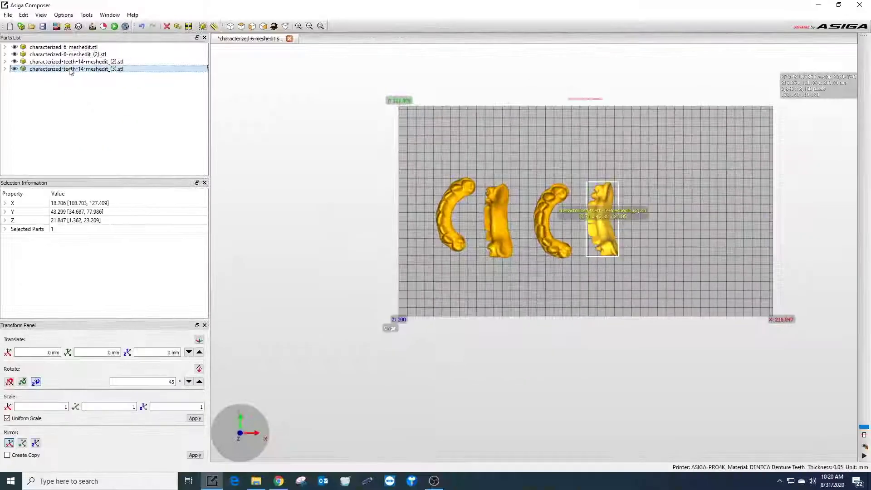
left_click(177, 131, "shift")
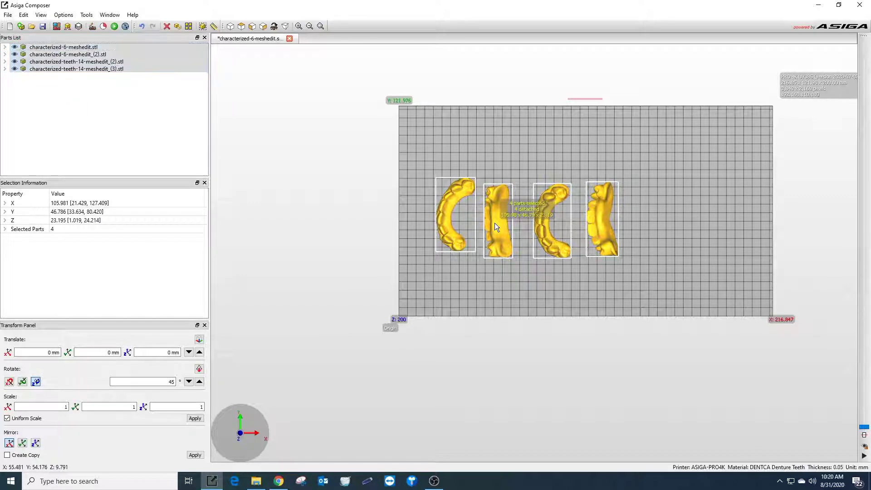
Step: Drag the four selected arches right to centre them on the plate, then deselect
left_click_drag(495, 227, 584, 222)
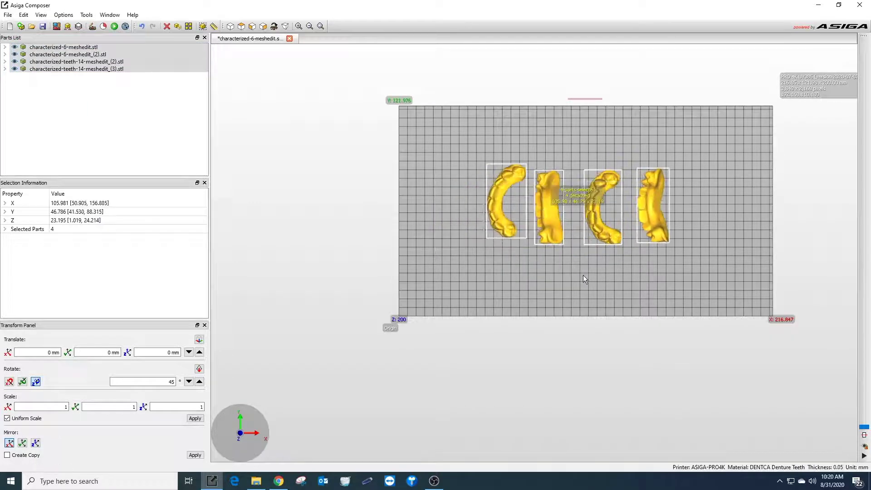
right_click_drag(583, 221, 487, 426)
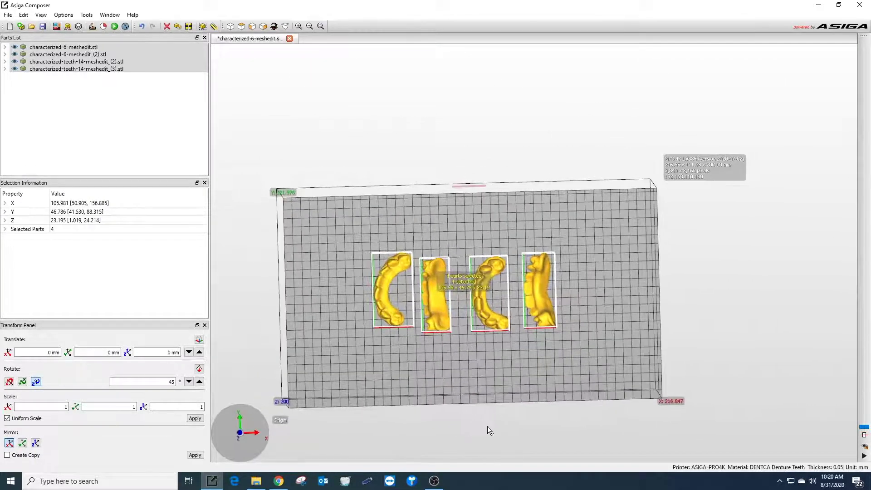
left_click(476, 396)
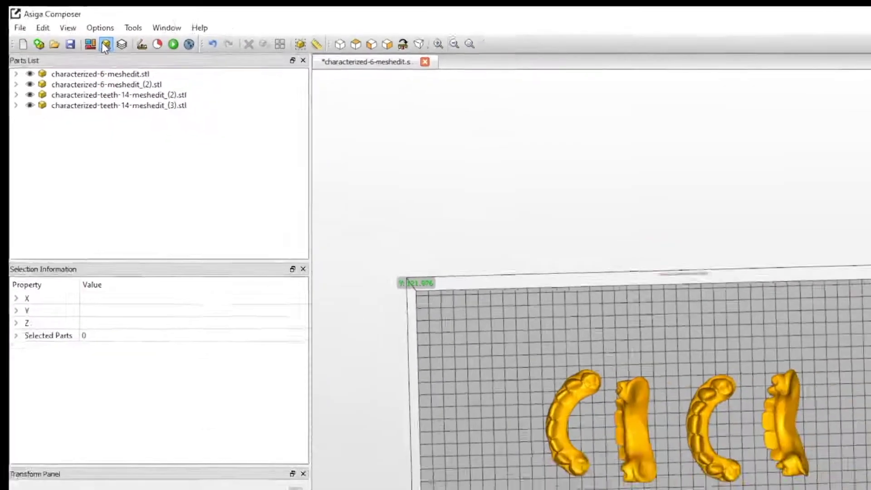
Step: Generate supports for all four dentures and orbit around the plate to inspect them
left_click(115, 46)
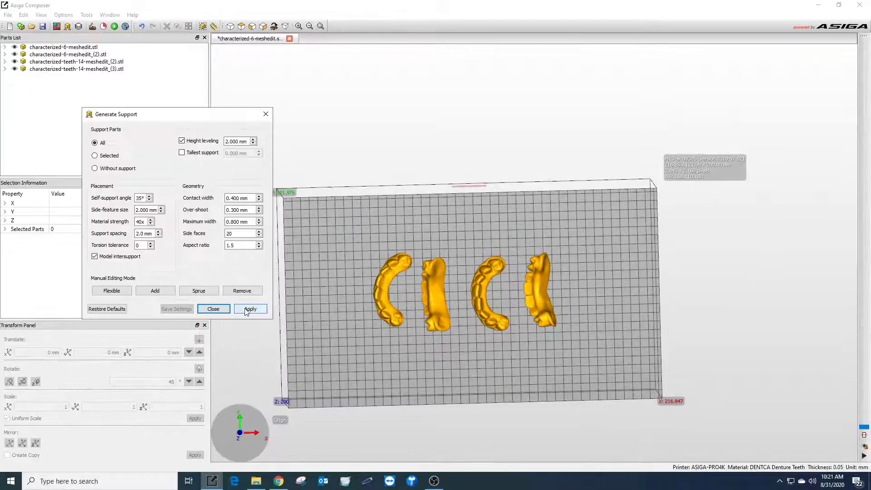
left_click(249, 307)
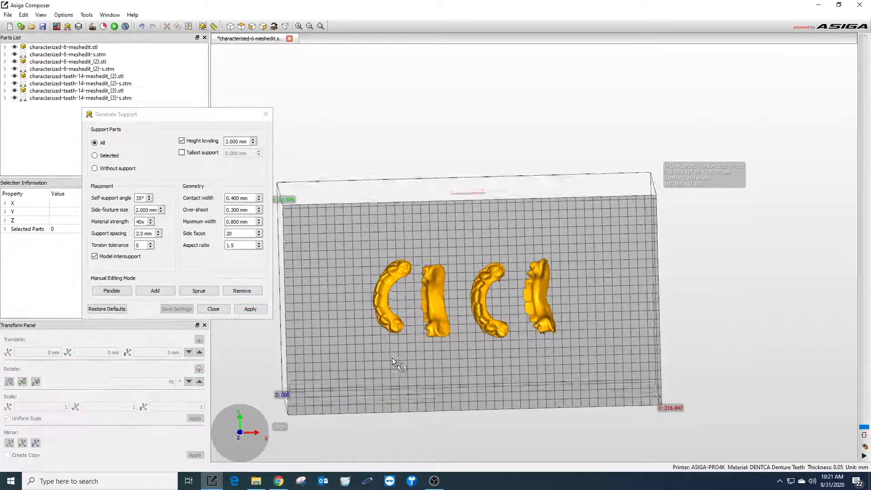
left_click_drag(390, 360, 413, 360)
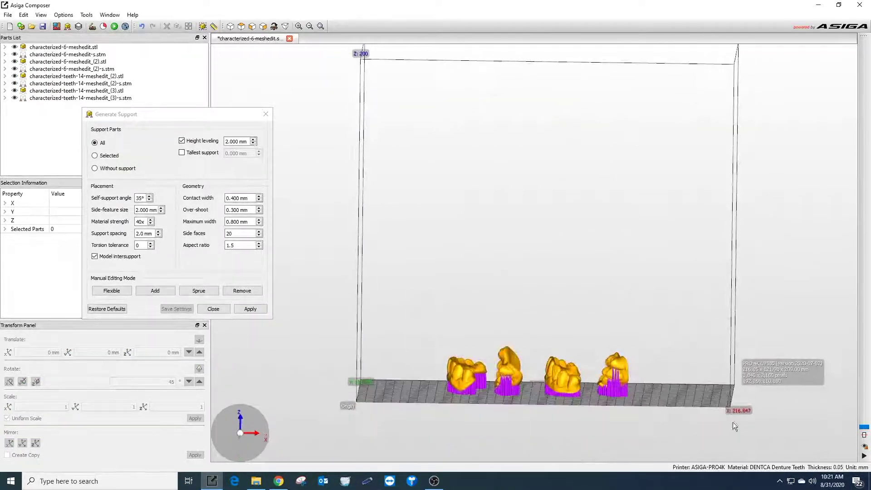
scroll(513, 421, "up", 5)
left_click_drag(443, 407, 537, 339)
scroll(537, 339, "down", 3)
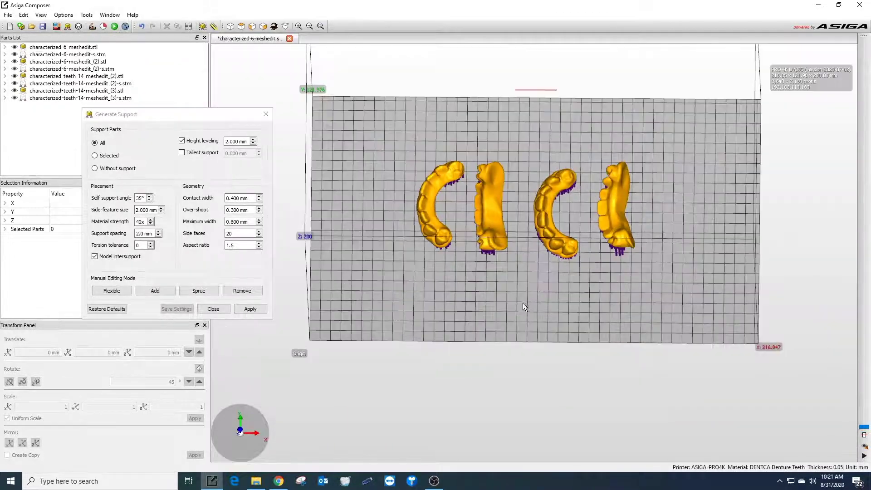
left_click_drag(523, 303, 530, 365)
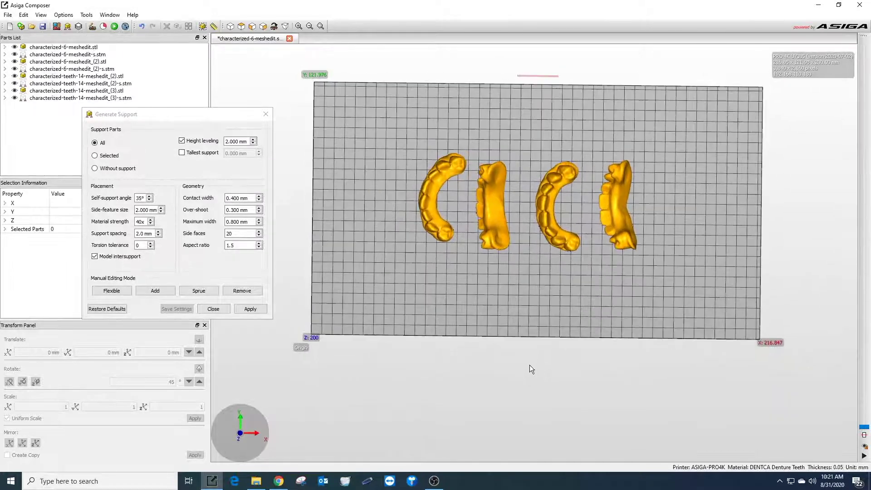
left_click(214, 309)
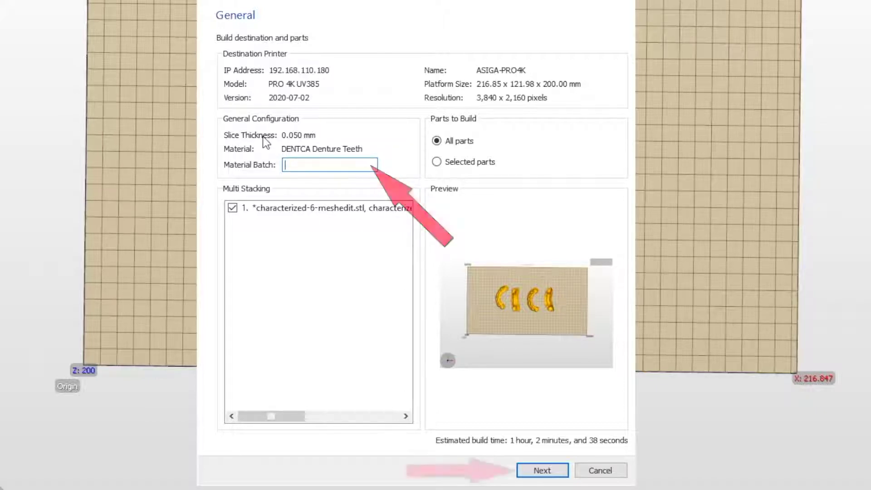
Step: Advance the ASIGA-PRO4K all-parts Build Wizard from General to the Parameters page
key("Return")
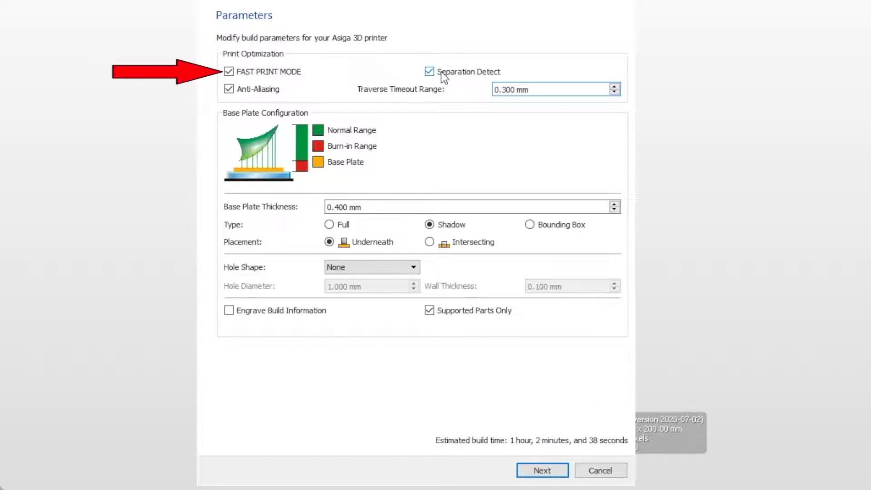
Step: Turn Fast Print Mode off to compare build time, then continue to Advanced Parameters
left_click(441, 71)
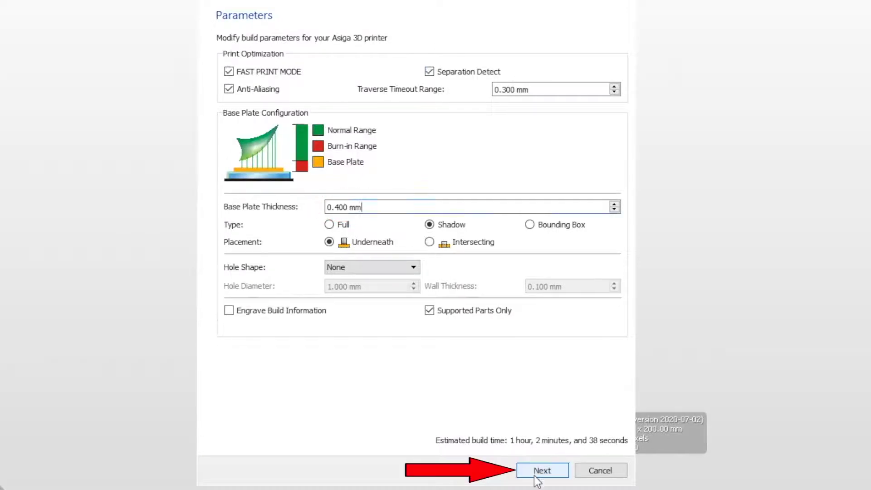
left_click(536, 473)
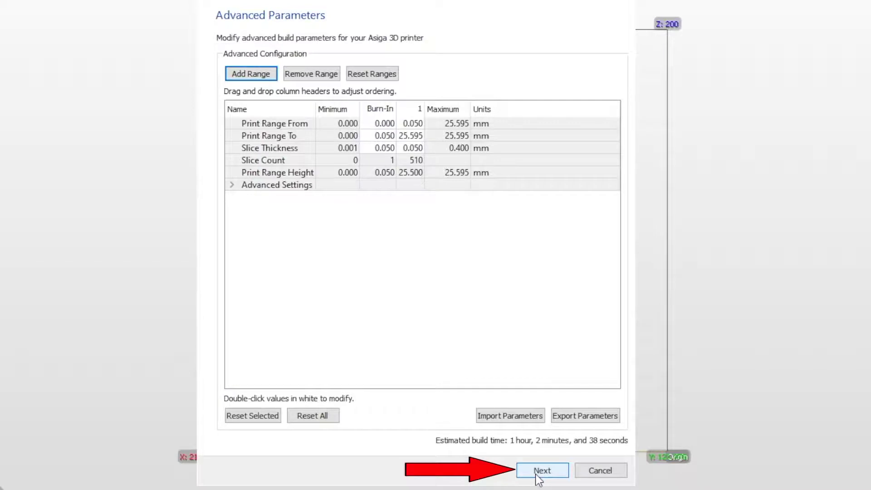
Step: Append 'Massad Characterized' to the date-stamped build name and send the build to the PRO 4K printer
left_click(534, 472)
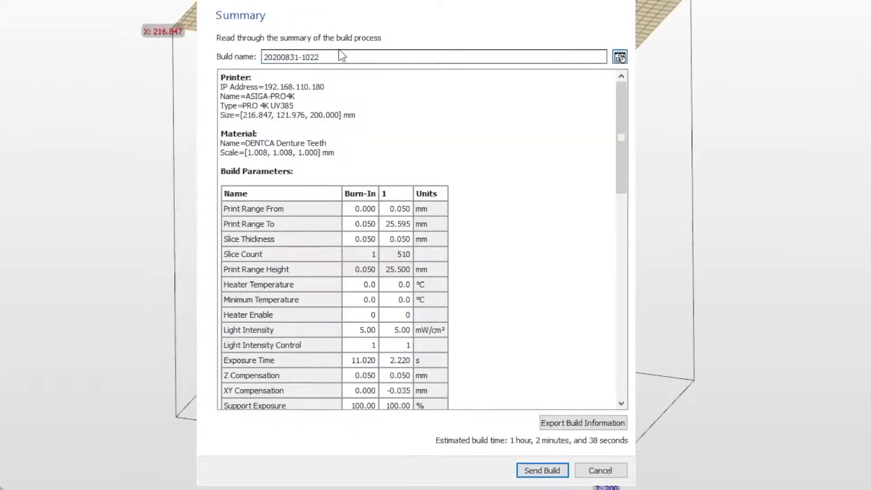
left_click(344, 58)
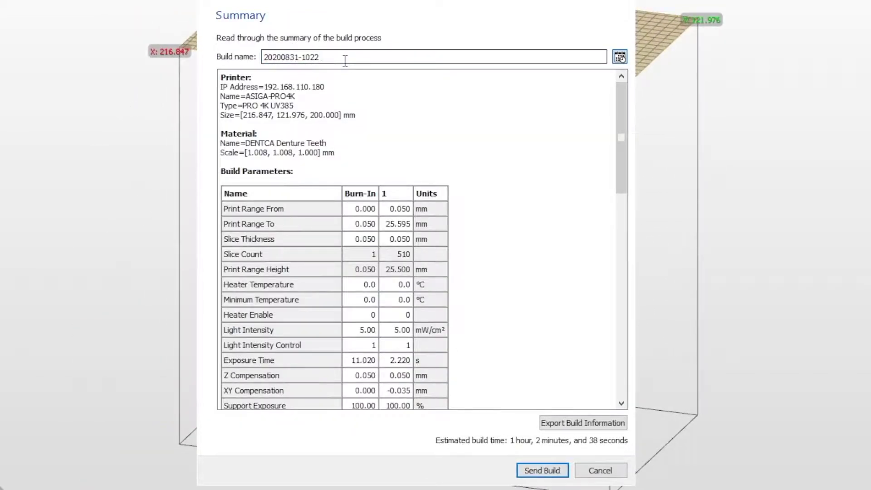
type("Massad Characterized")
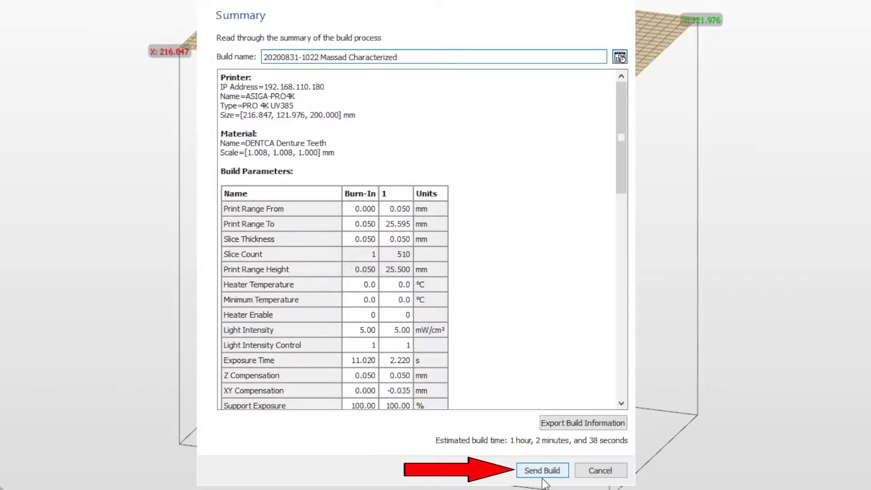
left_click(543, 476)
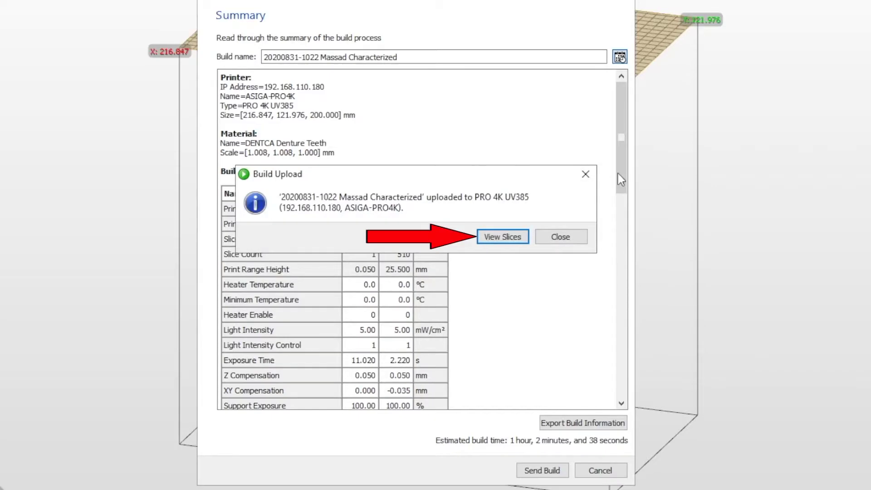
Step: Play the uploaded build's slice preview, then pause it at layer 122
left_click(503, 236)
left_click(614, 357)
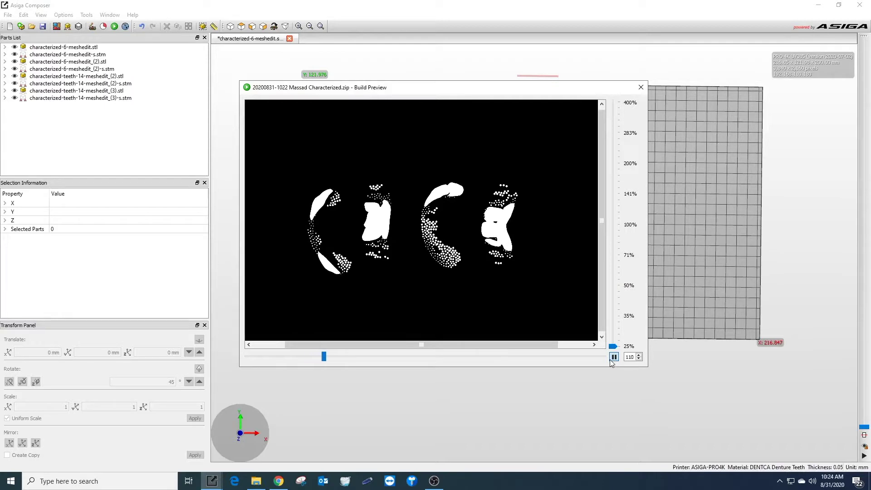
left_click(614, 357)
left_click_drag(335, 357, 332, 356)
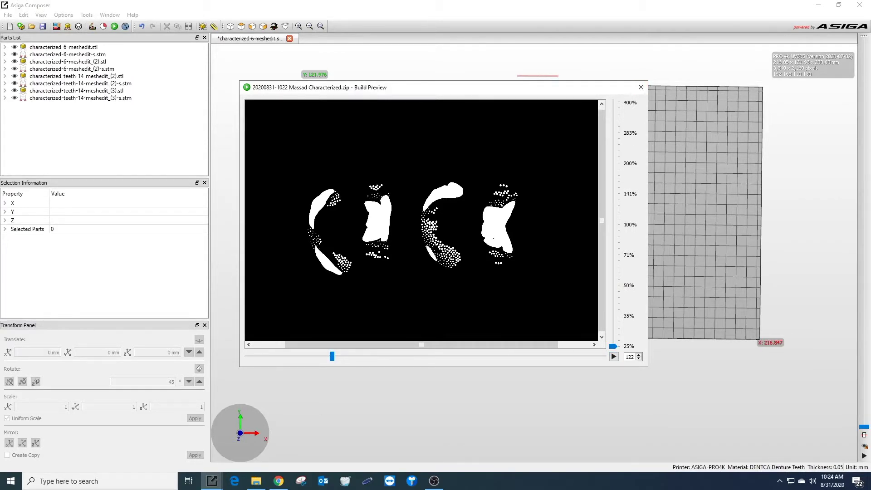